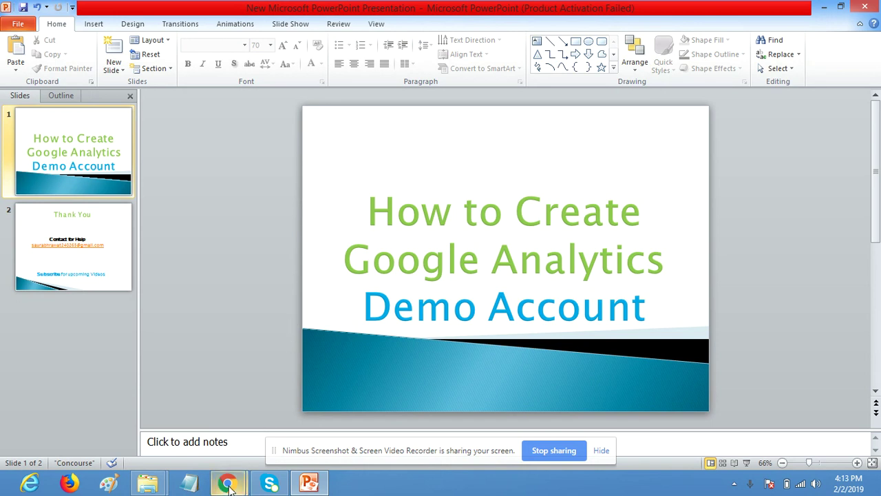
Step: In Chrome, choose Main Website > More Conversion > More Conversion view from the account picker
mouse_move(227, 482)
left_click(172, 395)
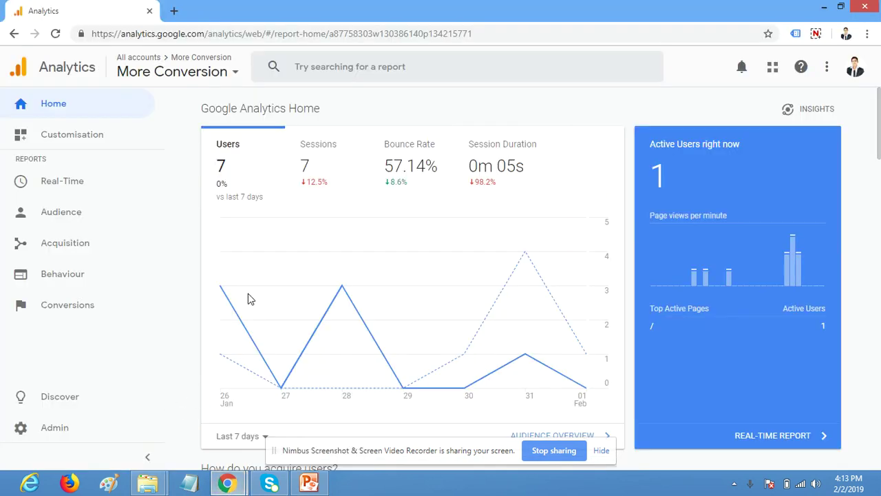
left_click(173, 73)
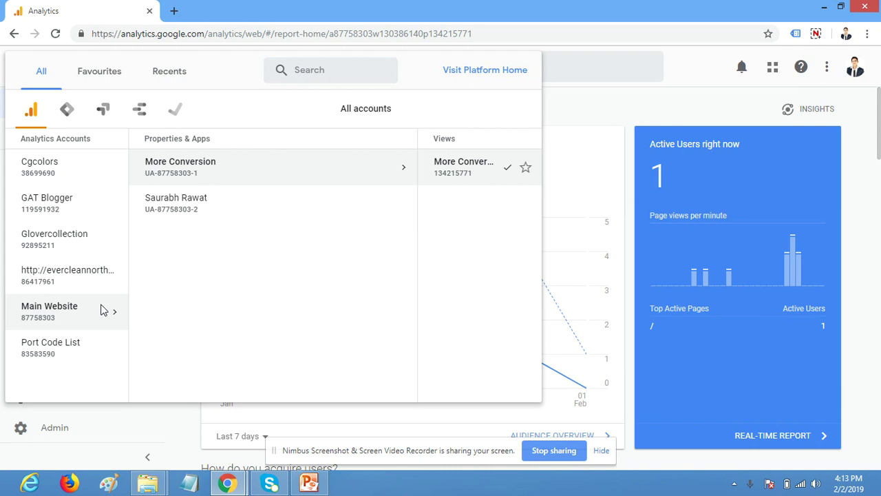
left_click(46, 318)
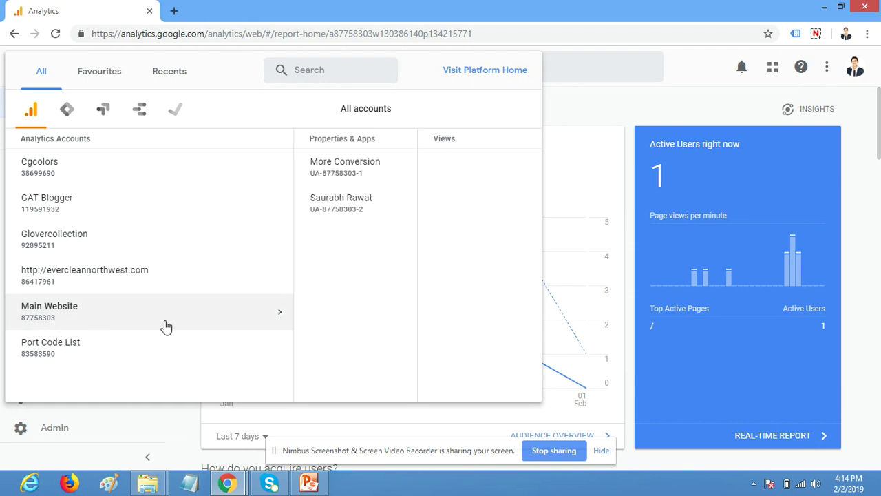
left_click(306, 166)
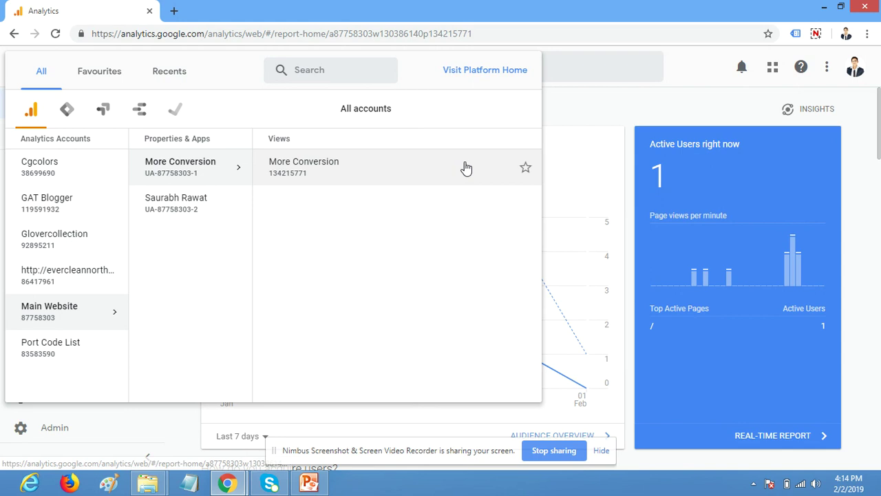
left_click(445, 170)
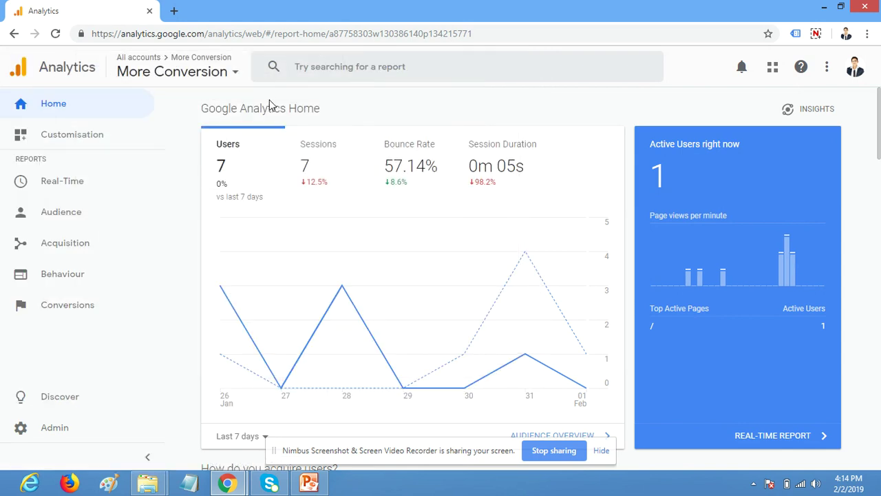
Step: Reselect the More Conversion view and close the picker to return to its Home report
left_click(182, 72)
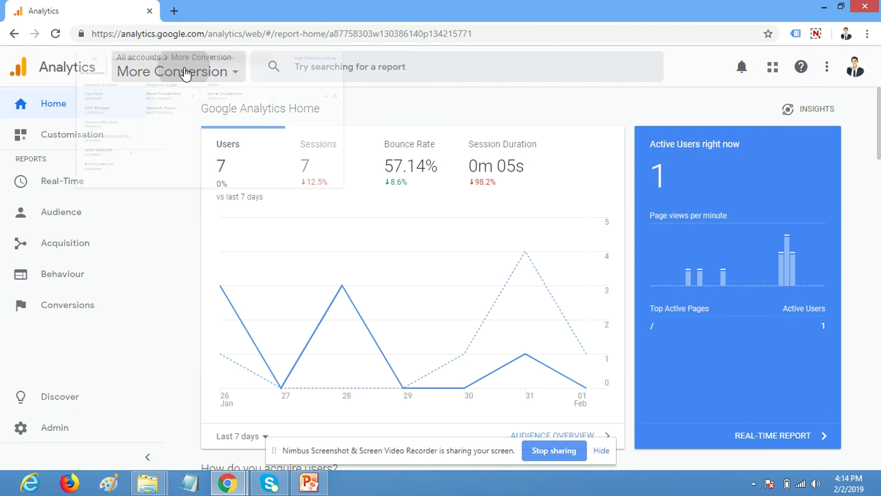
left_click(327, 179)
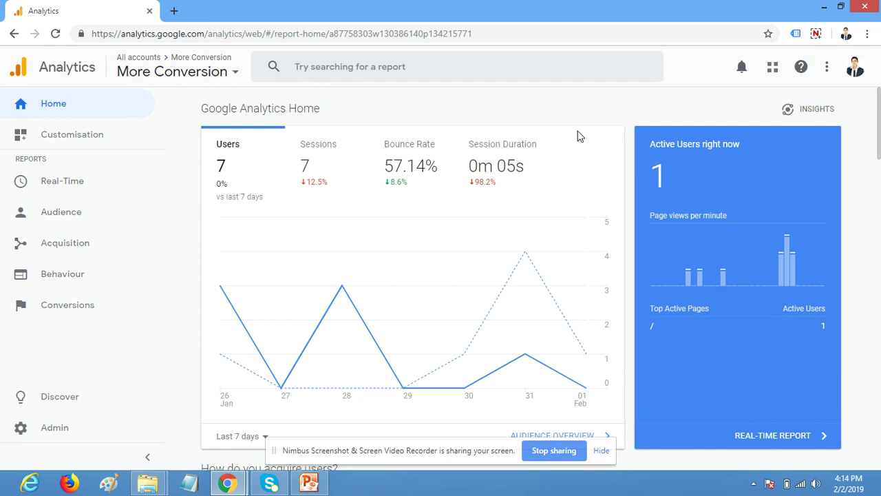
left_click(162, 72)
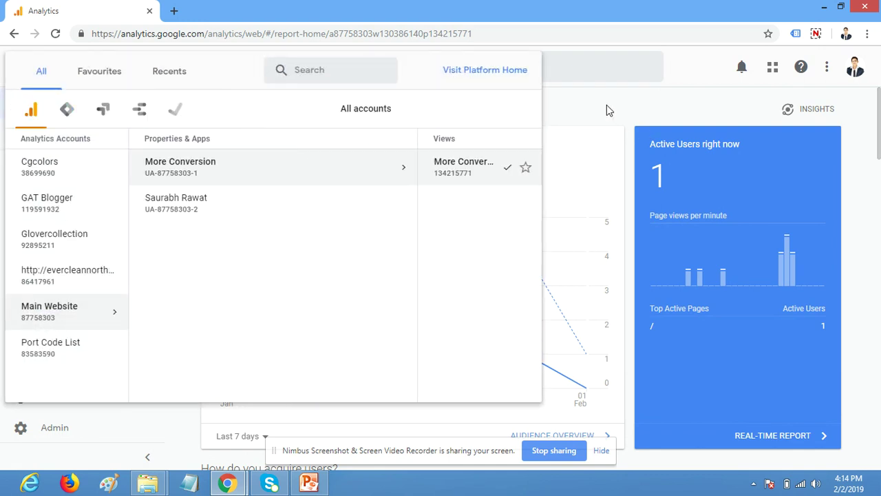
left_click(608, 110)
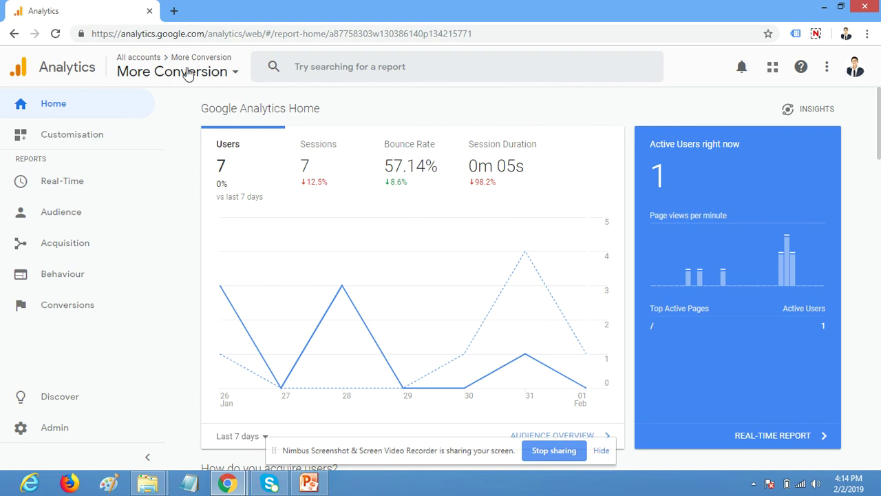
Step: From Admin, open the More Conversion View Settings and start the Copy view form
left_click(30, 436)
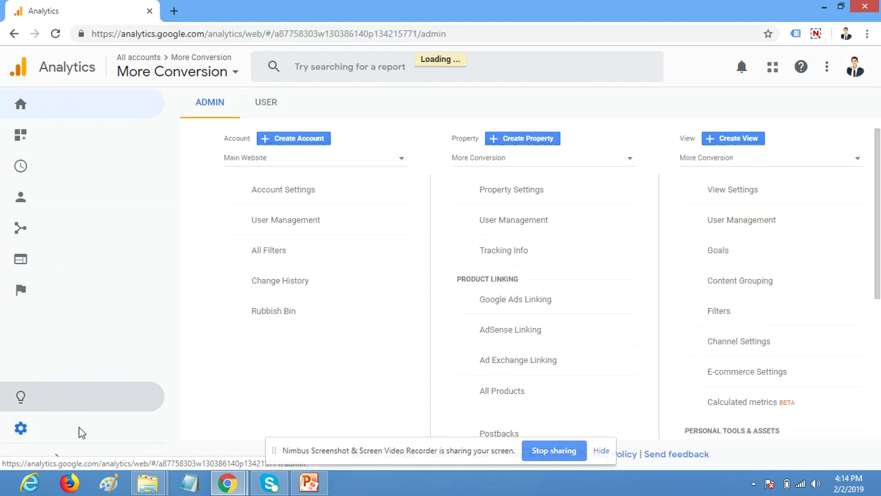
left_click(699, 196)
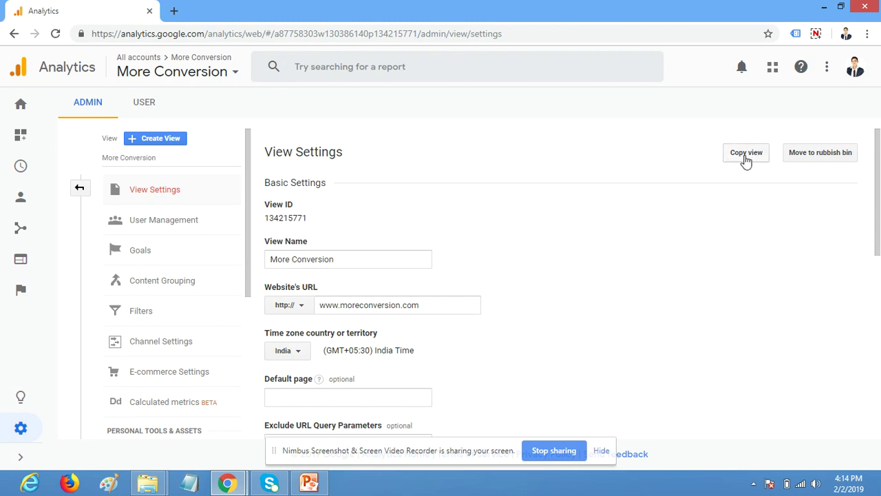
left_click(746, 160)
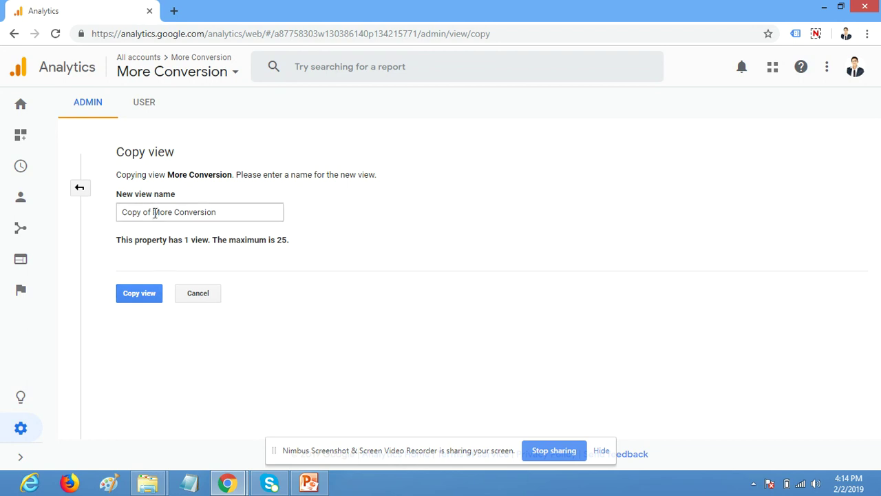
Step: Replace 'Copy of' with 'Demo' to name the copy 'Demo More Conversion' and create it
left_click_drag(152, 213, 63, 198)
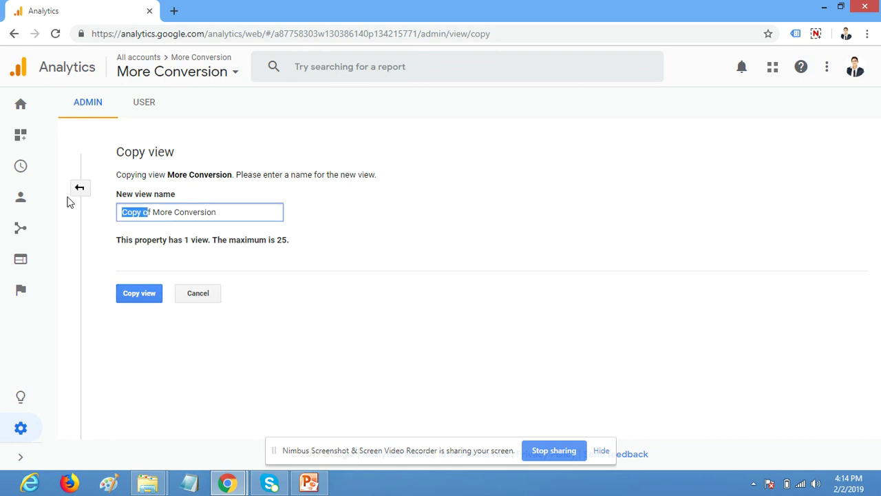
key("BackSpace")
key("Delete")
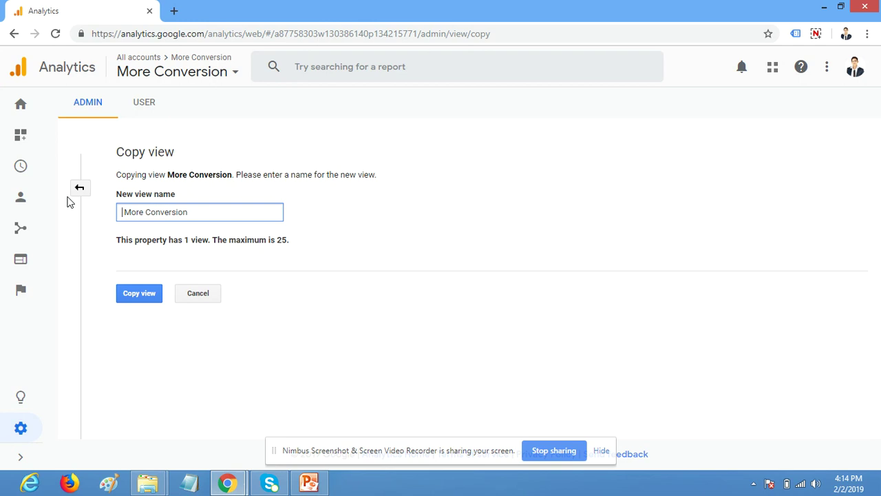
type("Test")
key("BackSpace")
key("BackSpace")
key("BackSpace")
key("BackSpace")
type("Demo")
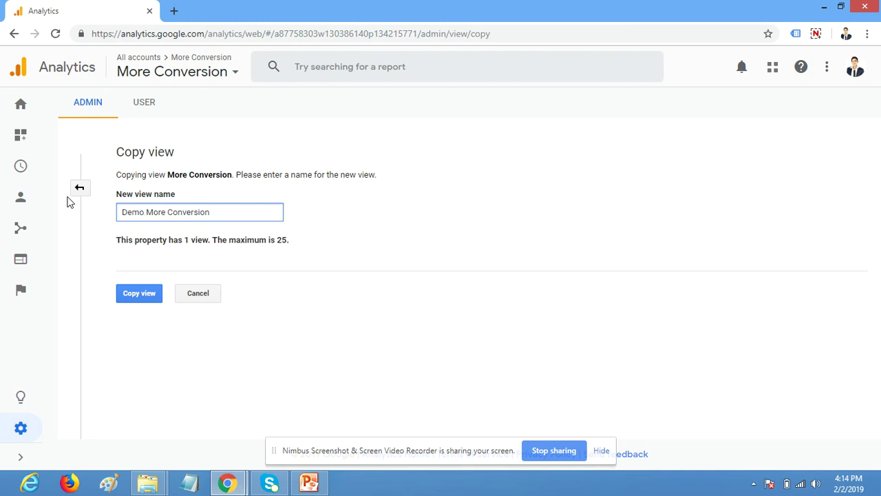
left_click(140, 293)
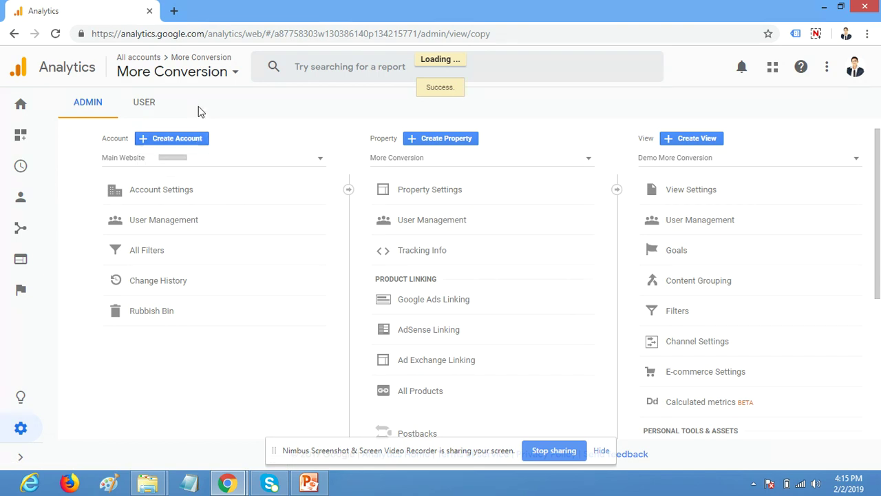
Step: Load the Home report for the new Demo More Conversion view, with all figures at zero
left_click(185, 72)
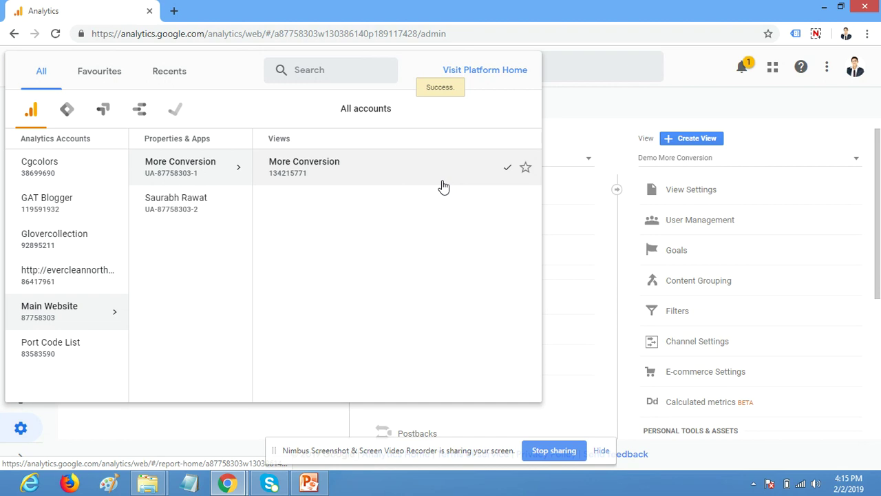
left_click(588, 116)
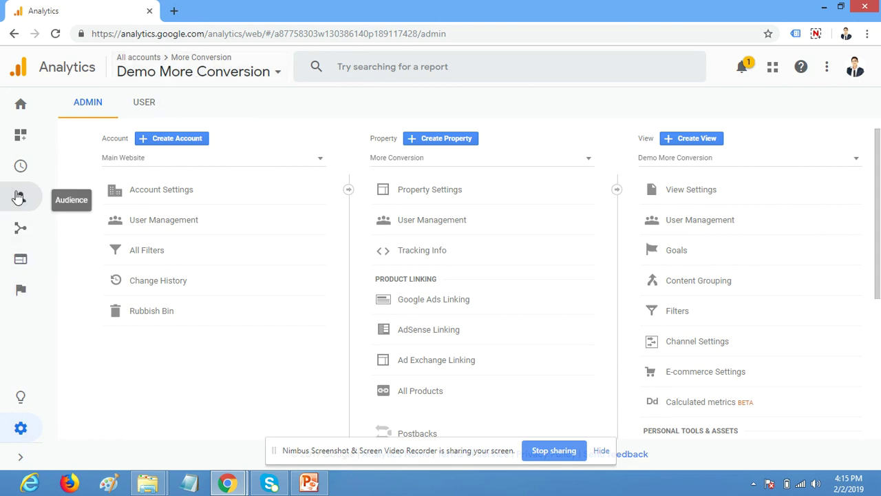
mouse_move(28, 150)
left_click(22, 111)
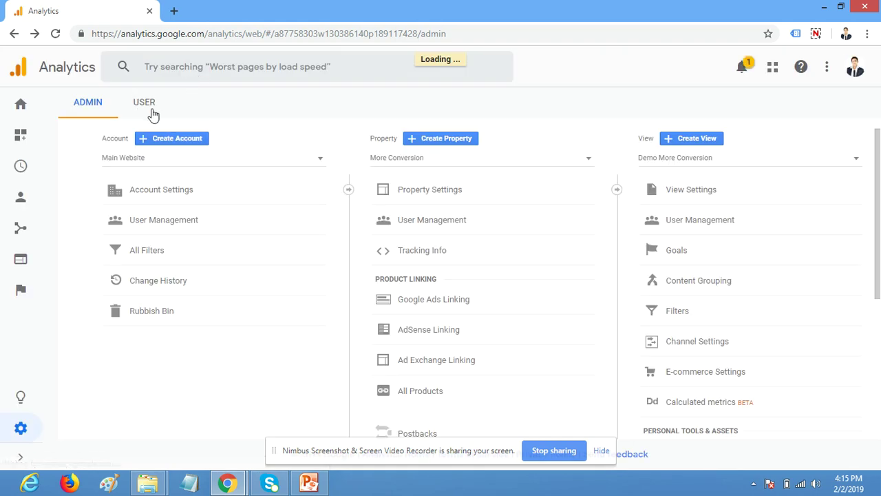
left_click(21, 103)
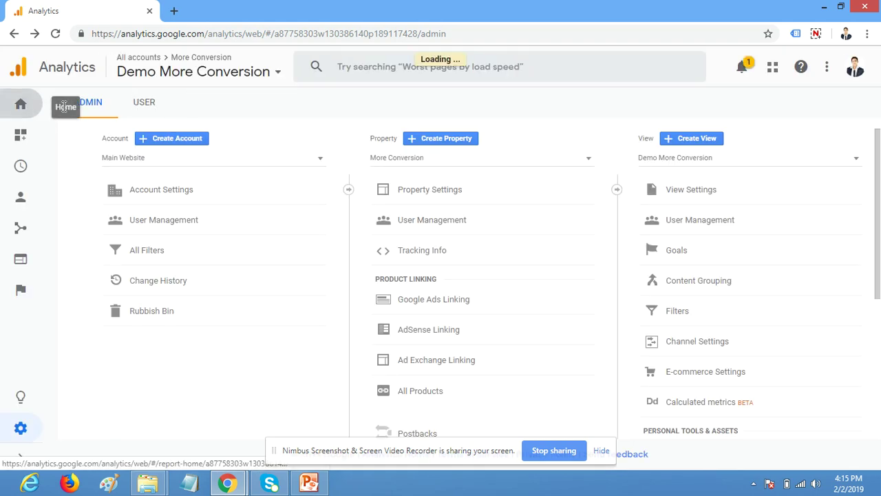
left_click(195, 71)
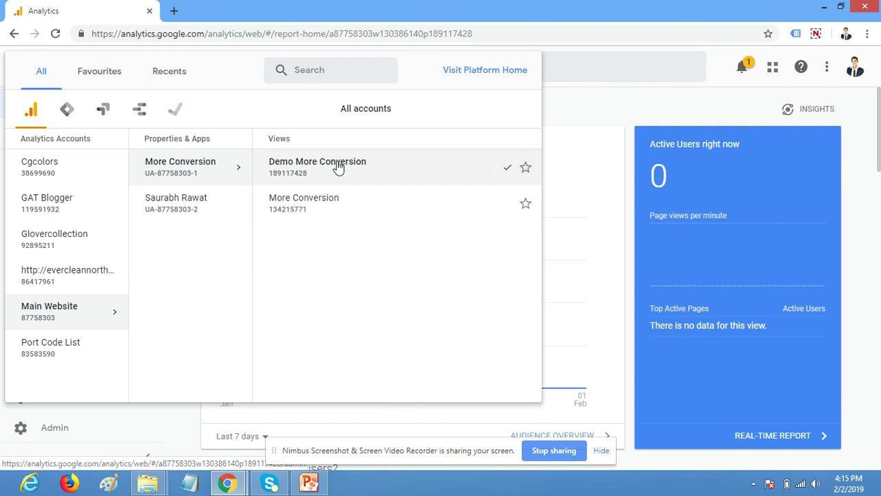
Step: Open Audience Overview for Demo More Conversion, showing 0 users, 0 new users and 0 sessions
left_click(638, 90)
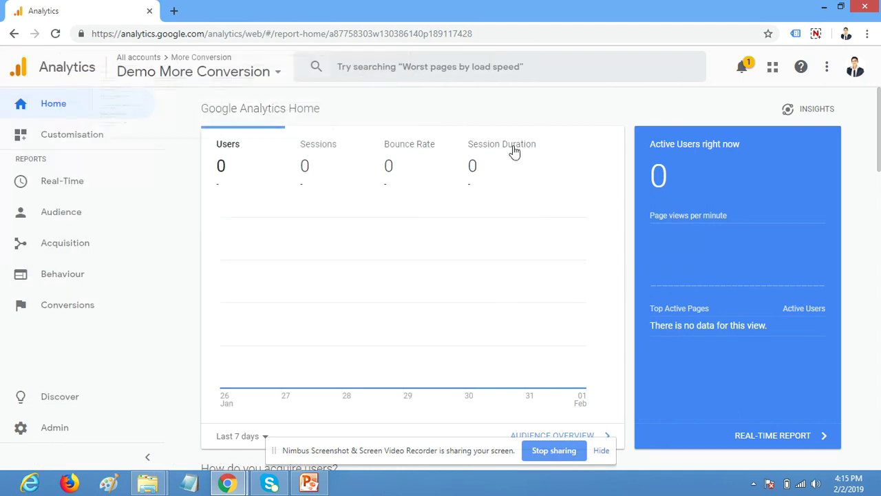
left_click(58, 431)
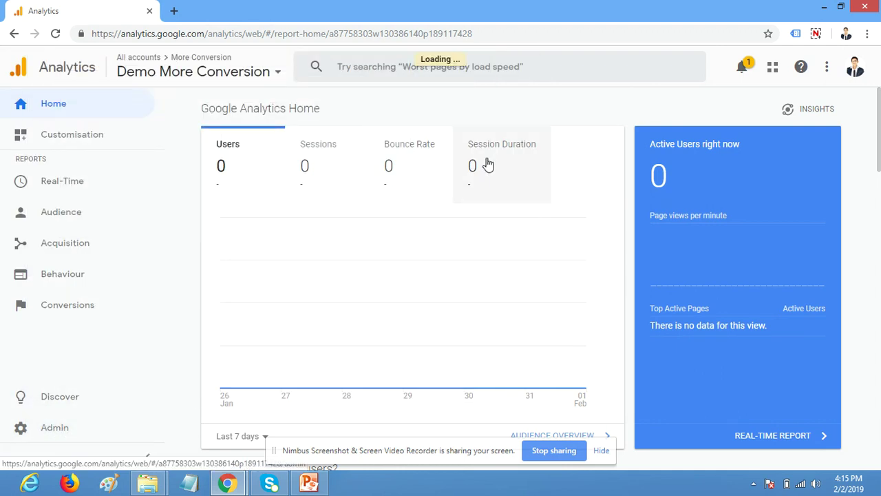
scroll(337, 310, "down", 5)
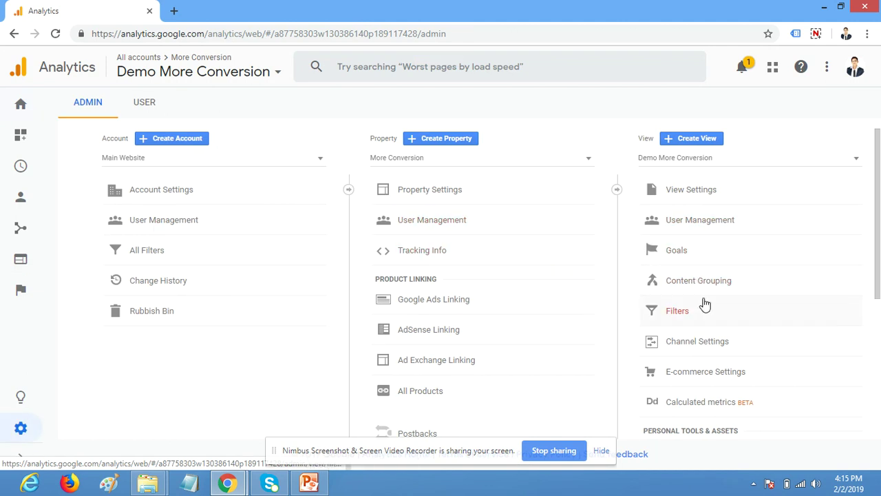
left_click(22, 199)
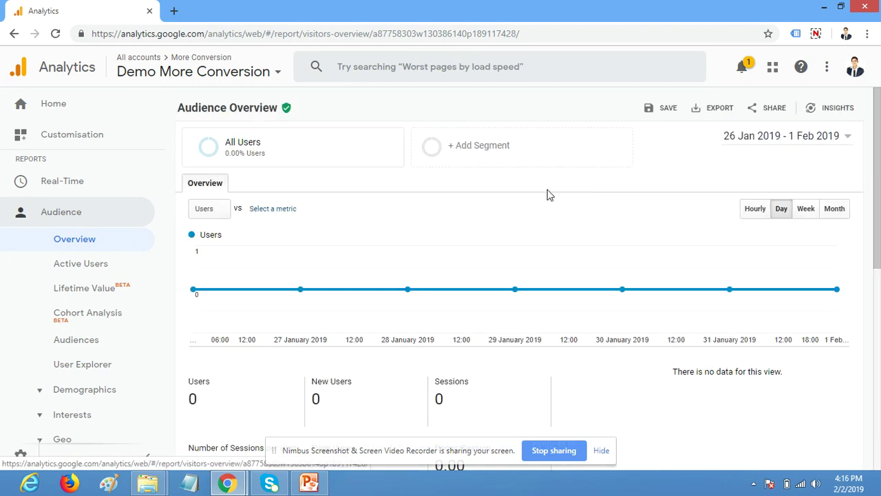
left_click(783, 138)
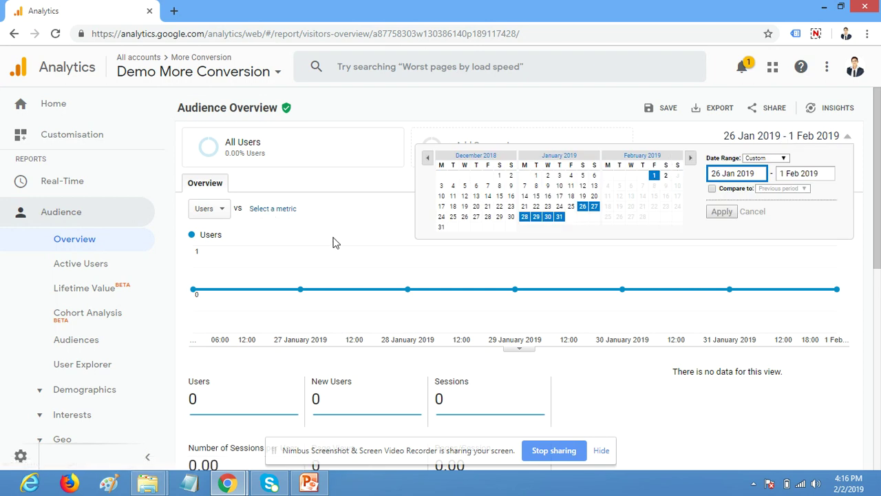
left_click(435, 111)
scroll(337, 287, "down", 6)
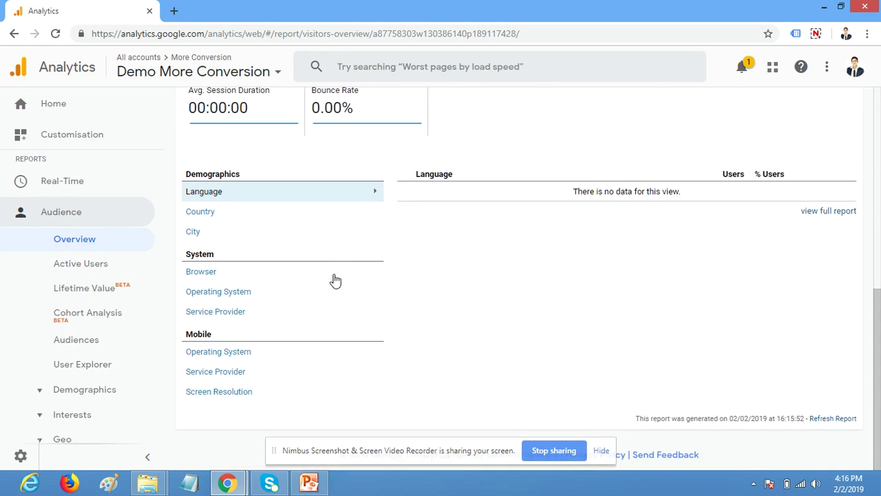
scroll(427, 255, "up", 2)
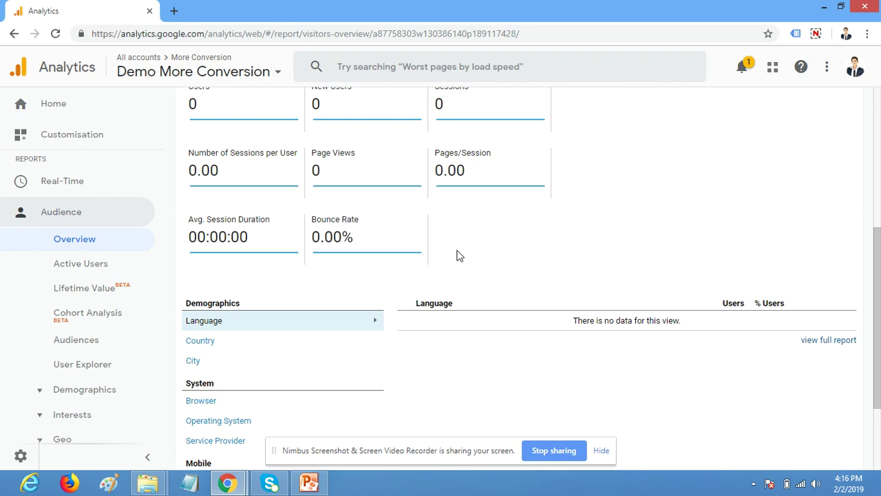
scroll(481, 260, "up", 4)
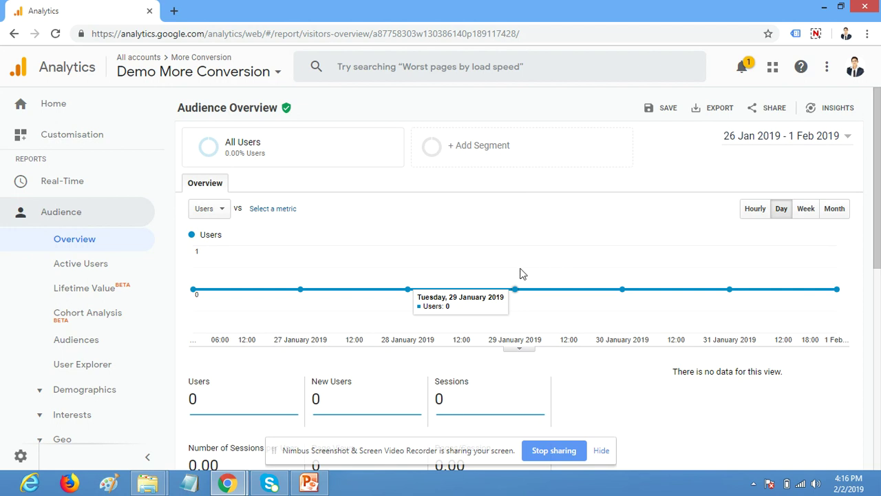
Step: Return to PowerPoint and scroll down to the 'Thank You' closing slide, slide 2
left_click(308, 483)
scroll(409, 323, "down", 1)
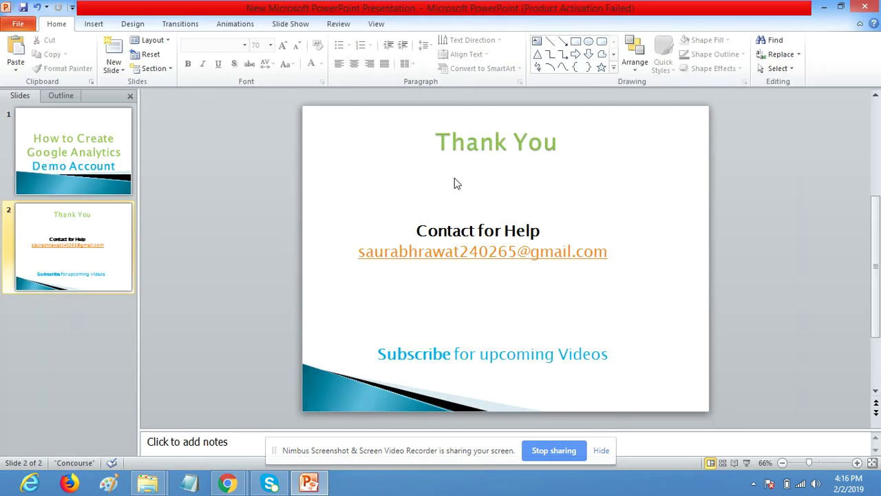